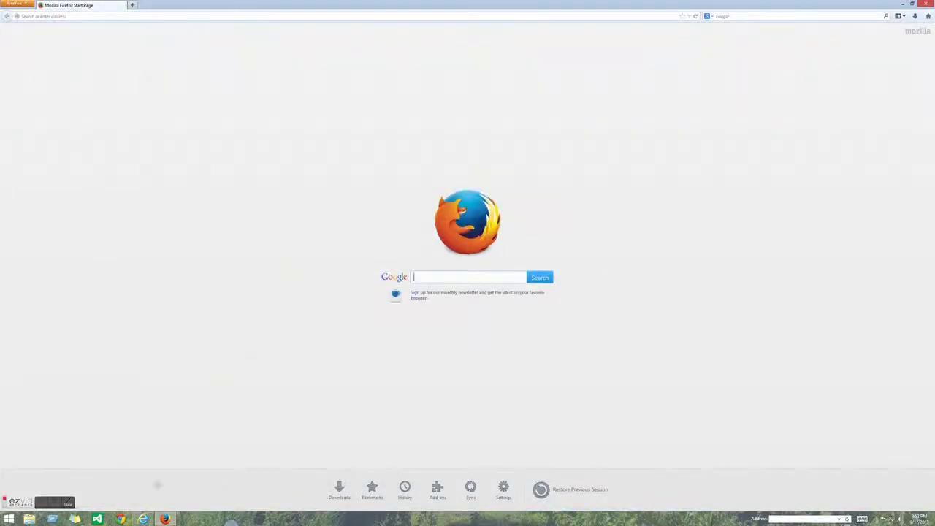
click(84, 16)
text(www.)
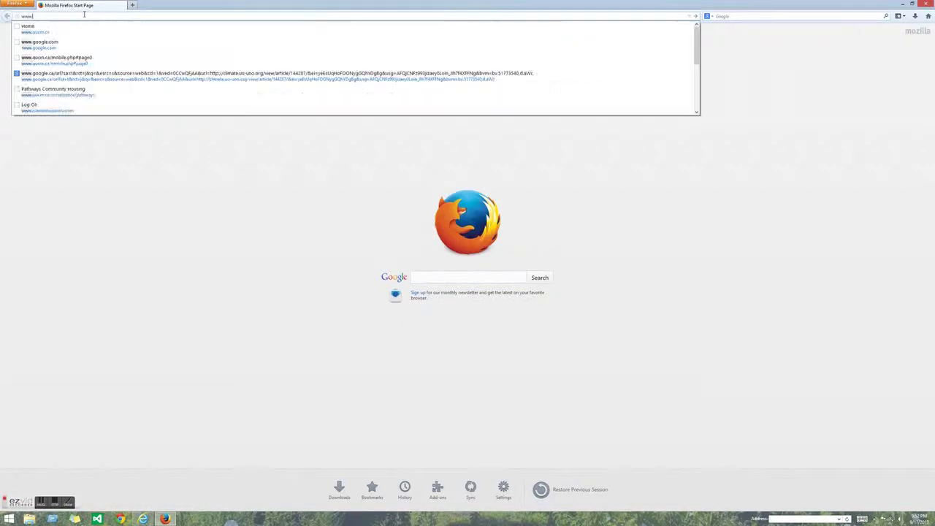
text(uacm.ca)
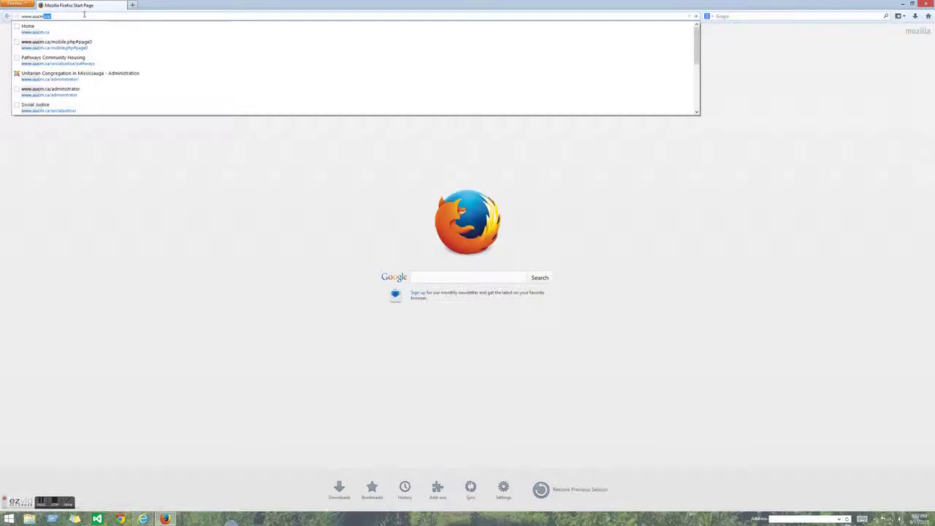
key(Return)
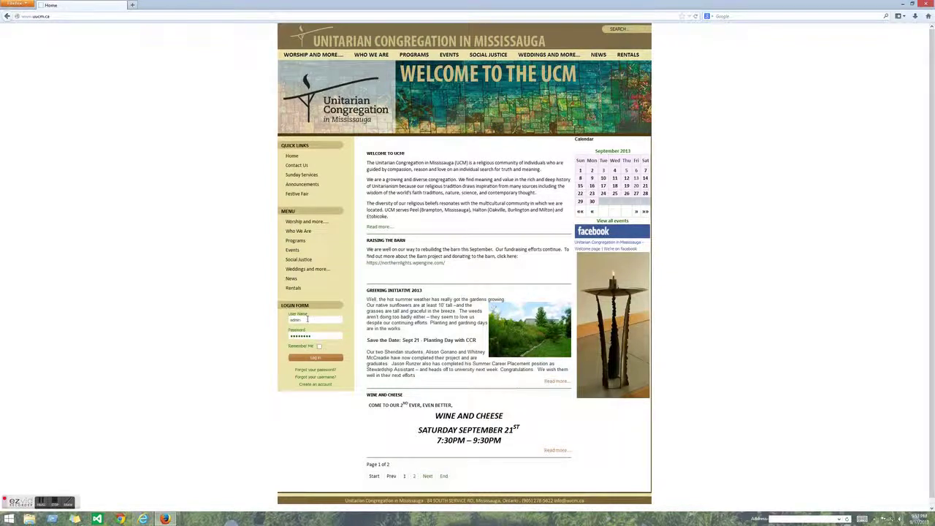
- Replace the prefilled credentials with the member's own user name and password, then log in
double_click(307, 319)
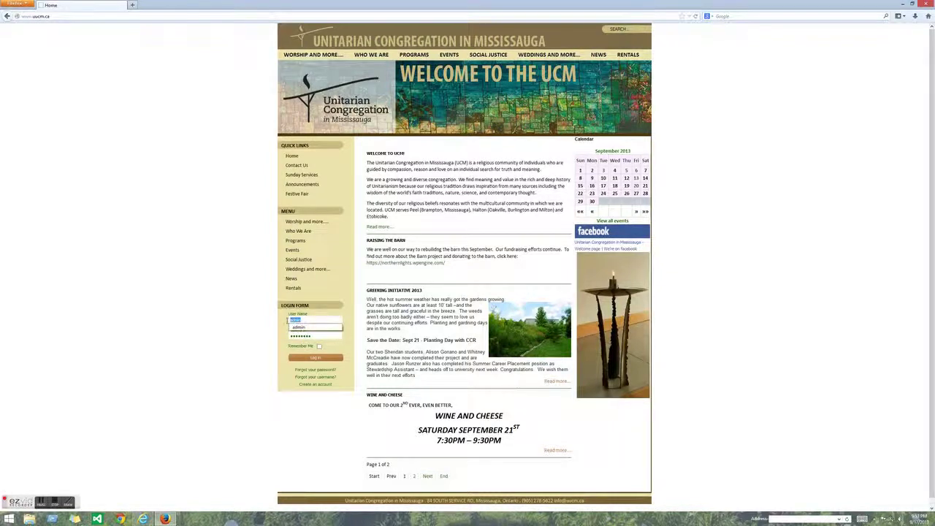
text(sue)
text(an)
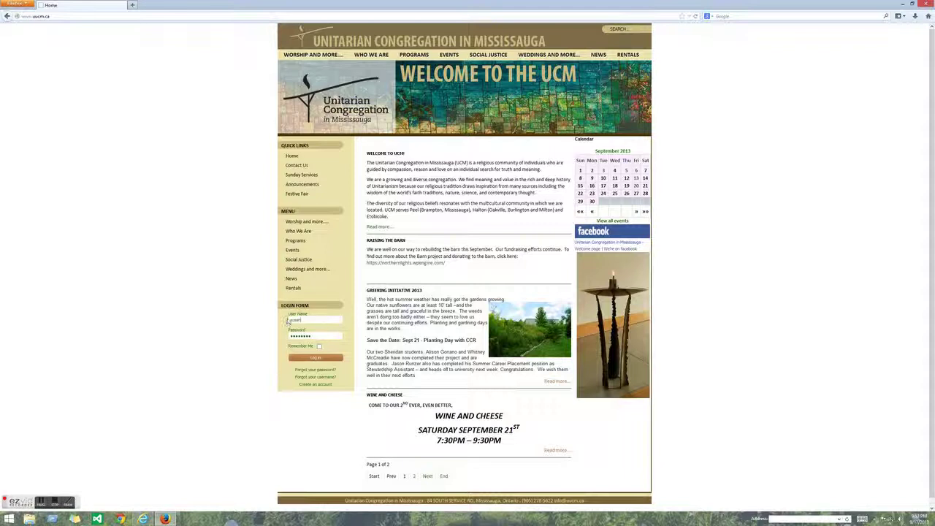
click(307, 335)
drag(308, 336, 288, 338)
text(su)
click(311, 359)
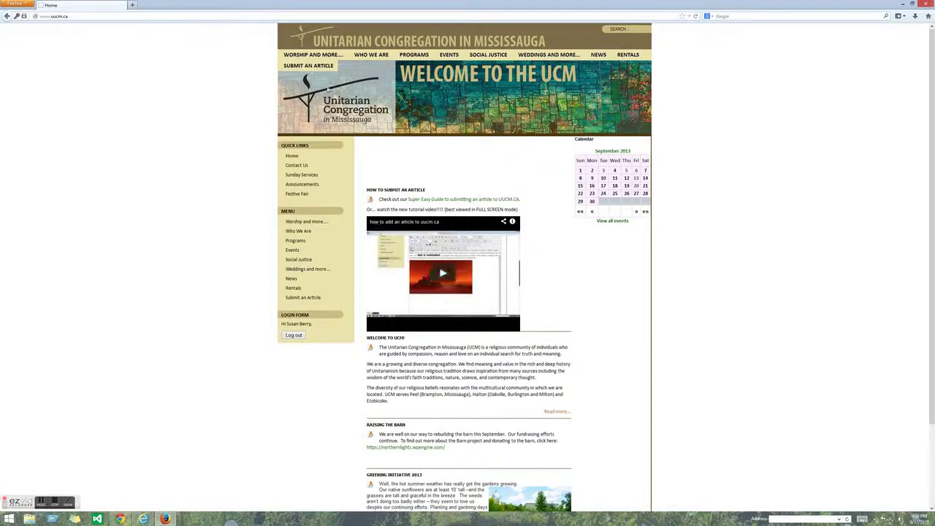
- Open the Submit an Article page from the site's top navigation
click(320, 68)
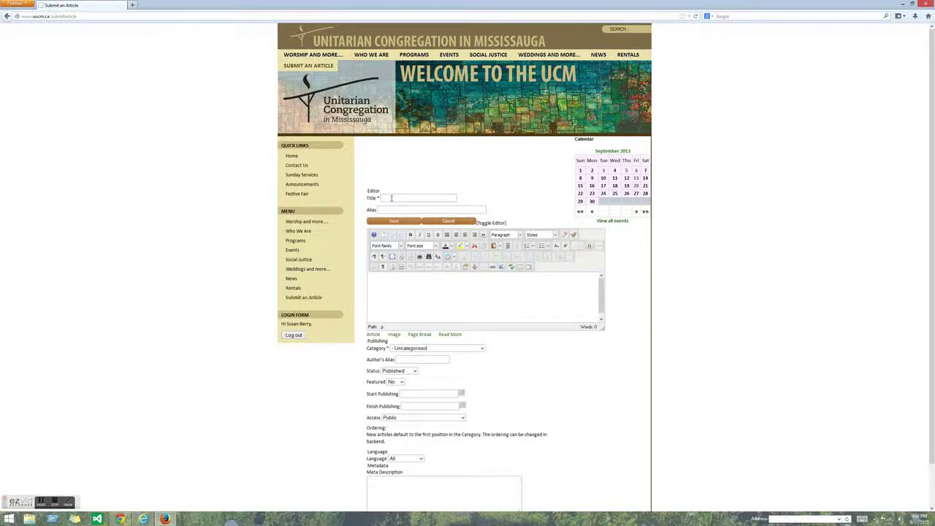
- Enter title 'Cookie and Craft Night' and alias 'cookienight', then begin the Saturday night event body text
click(392, 198)
text(Cookie and Craft Night)
click(380, 211)
text(cookienight)
click(431, 198)
click(405, 209)
click(372, 276)
text(John)
text( in a fun)
text( all age)
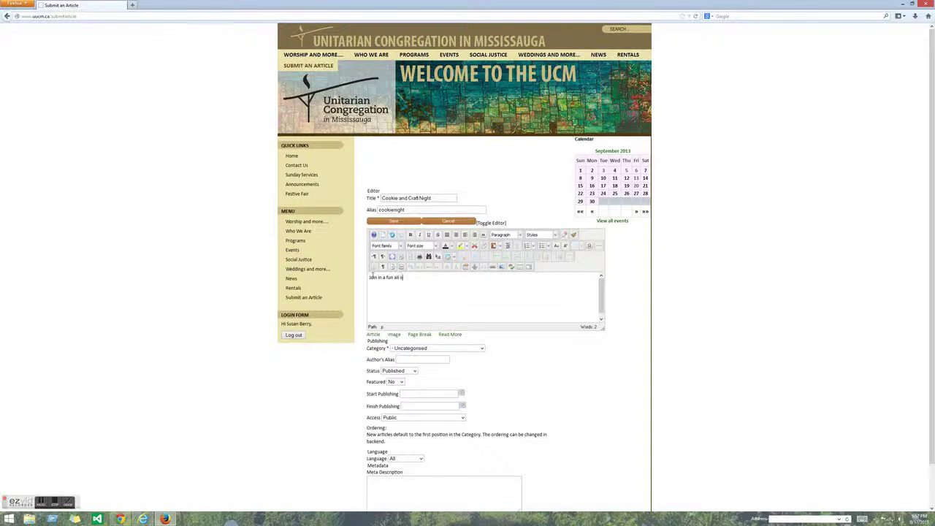
text(s event on)
text( Saturday Nigh)
text(mber 2 in the Great Hall.)
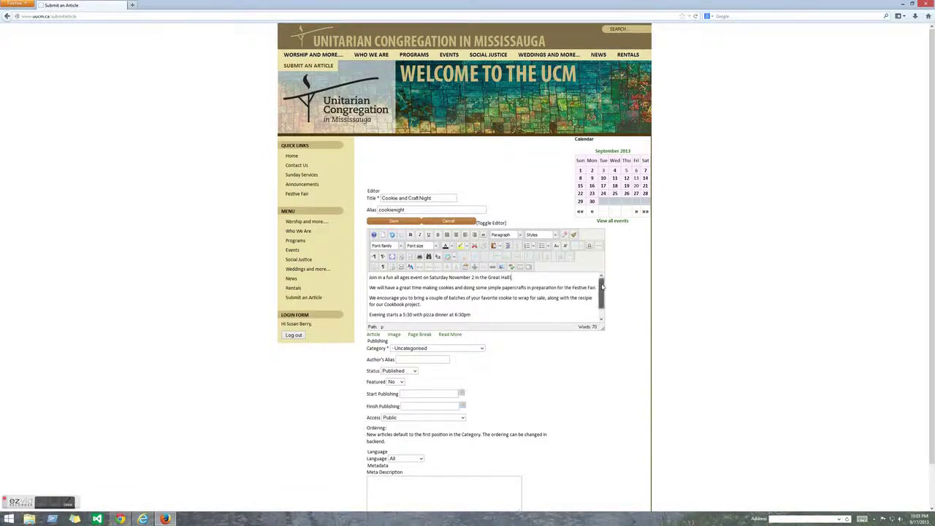
- Complete the RSVP line by adding the contact's e-mail address
scroll(603, 289, down, 1)
scroll(602, 289, up, 1)
scroll(603, 286, down, 1)
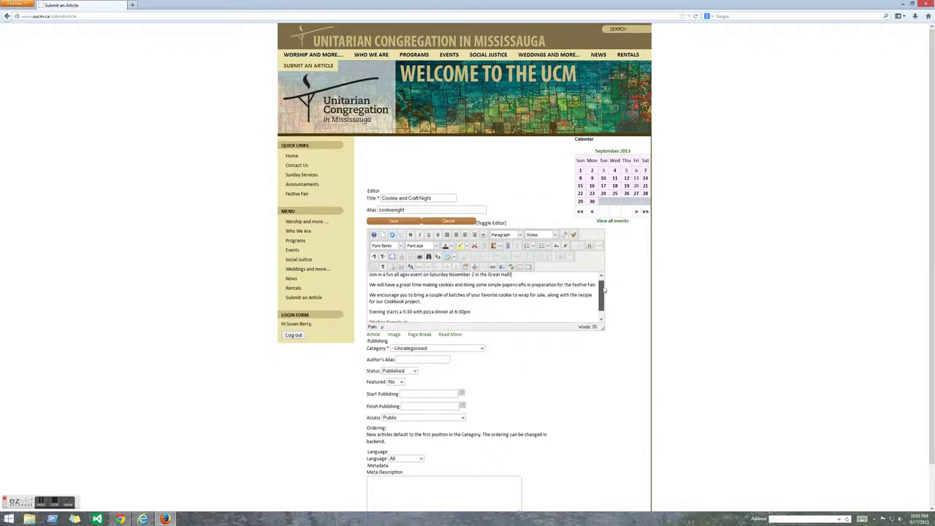
click(534, 315)
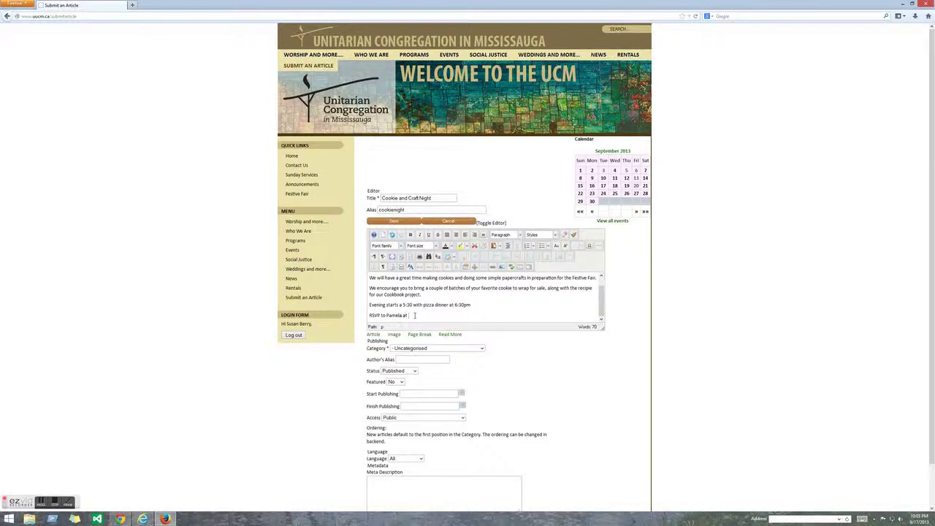
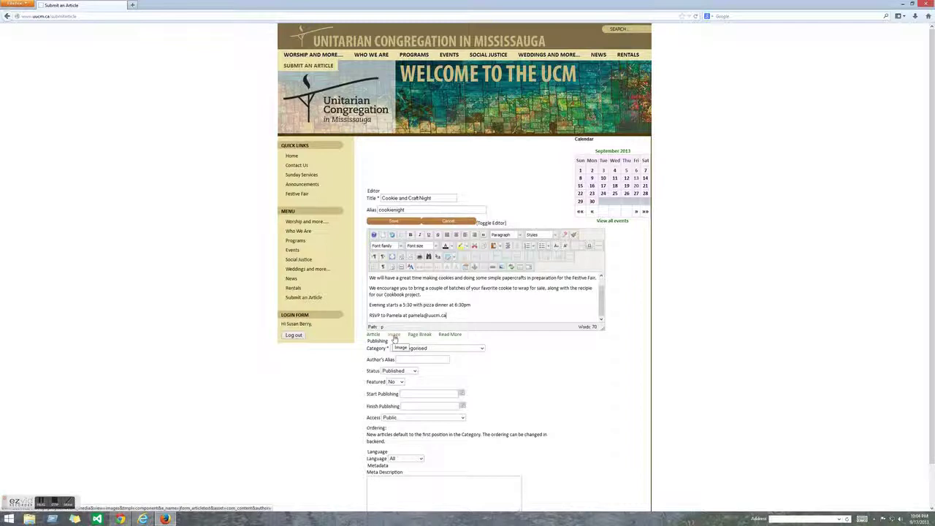
- Choose craft night.jpg from the Pictures folder as the image file to upload
click(394, 336)
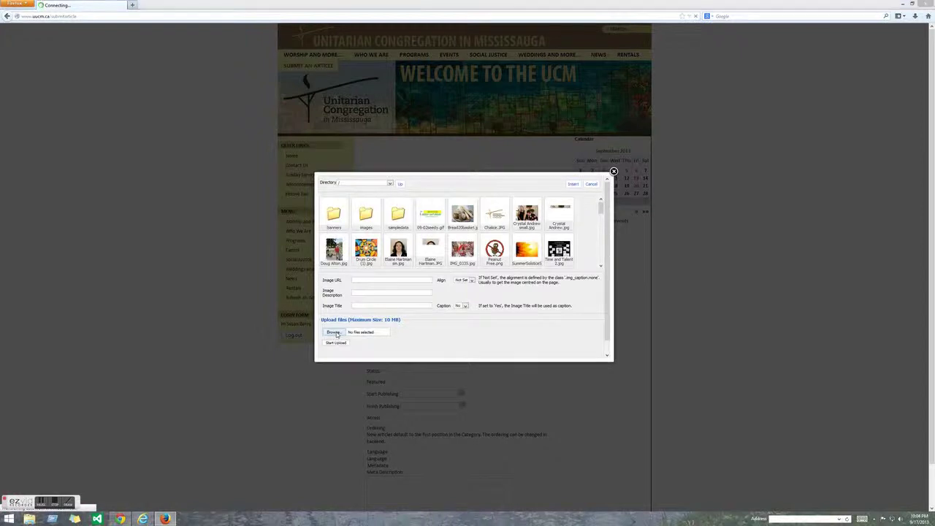
click(335, 333)
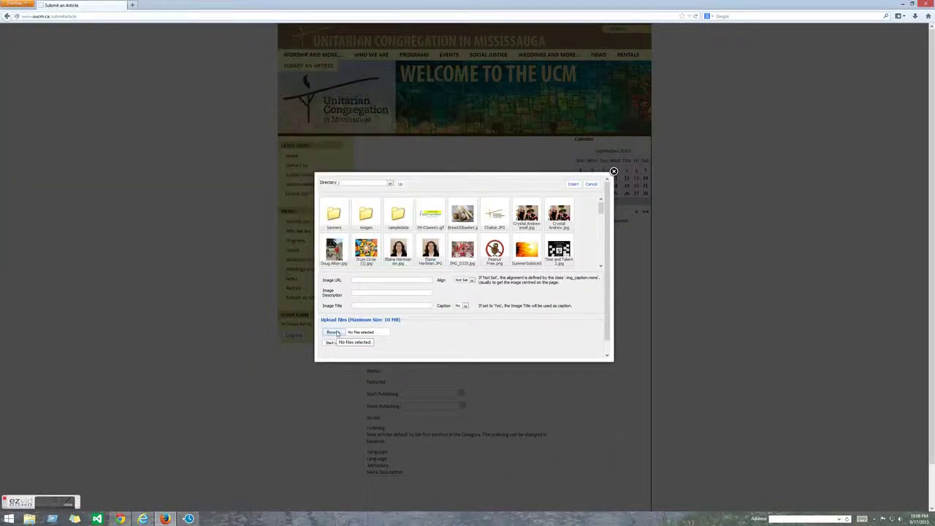
click(333, 333)
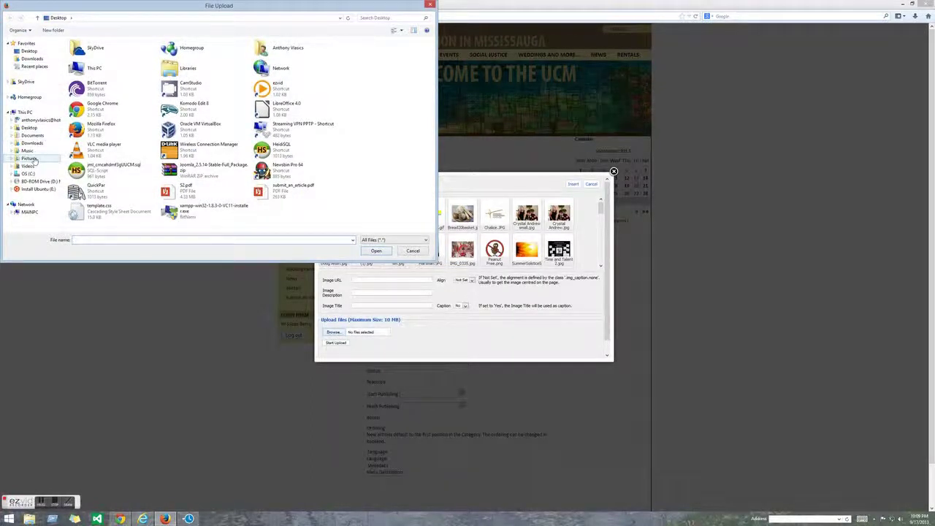
click(31, 159)
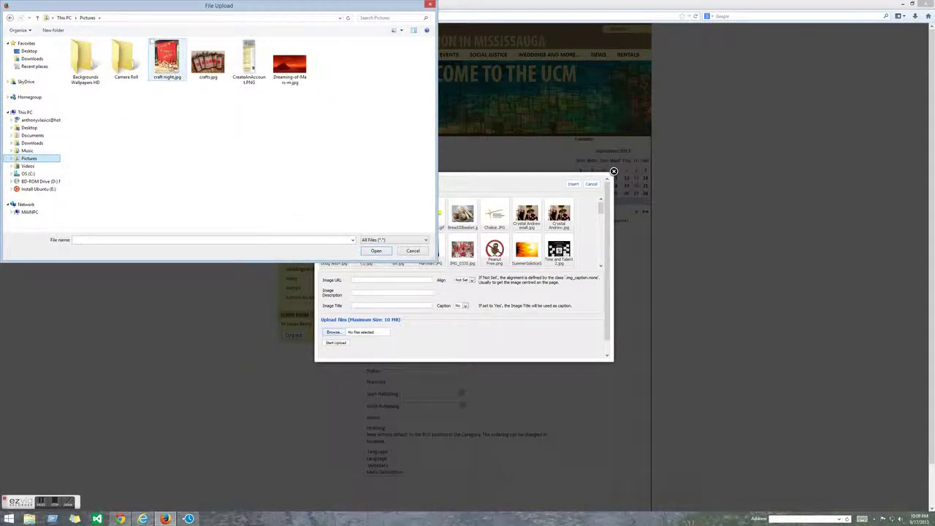
click(170, 66)
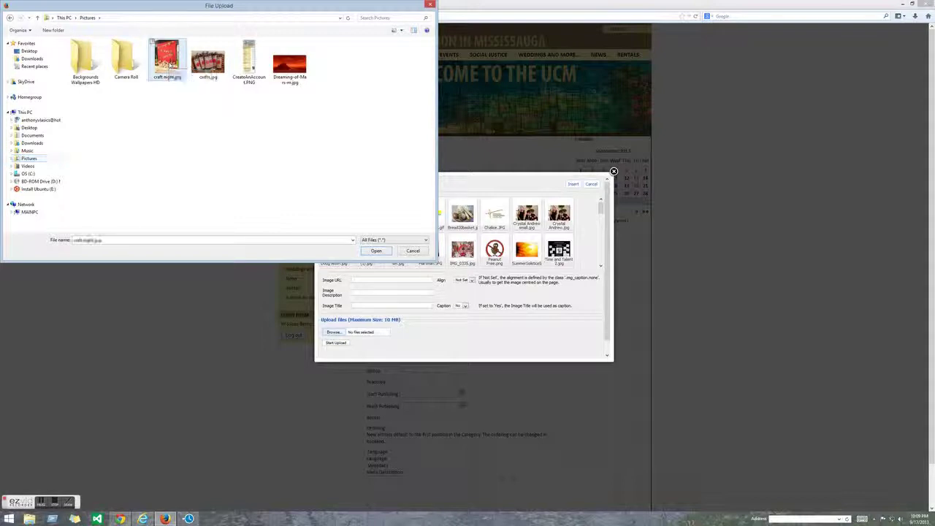
click(377, 251)
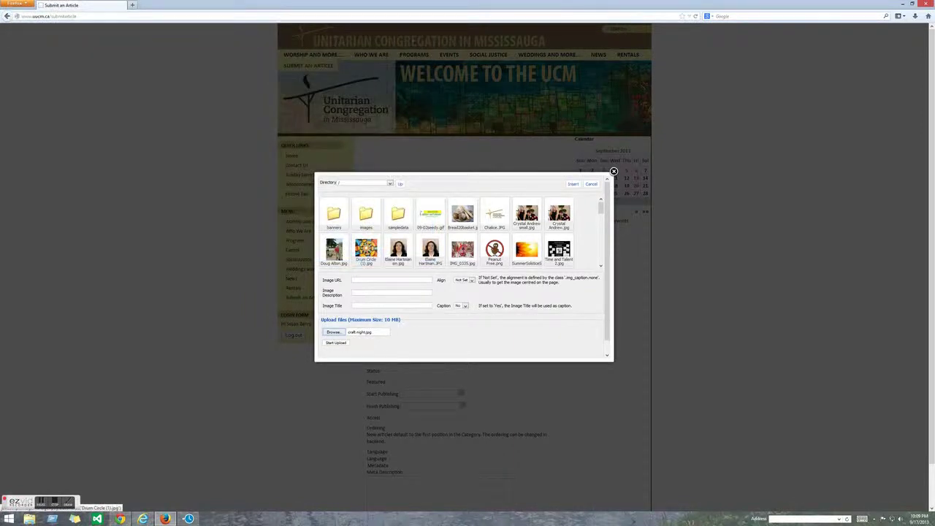
- Upload craft night.jpg and select it so the Image URL becomes images/craft night.jpg
click(336, 342)
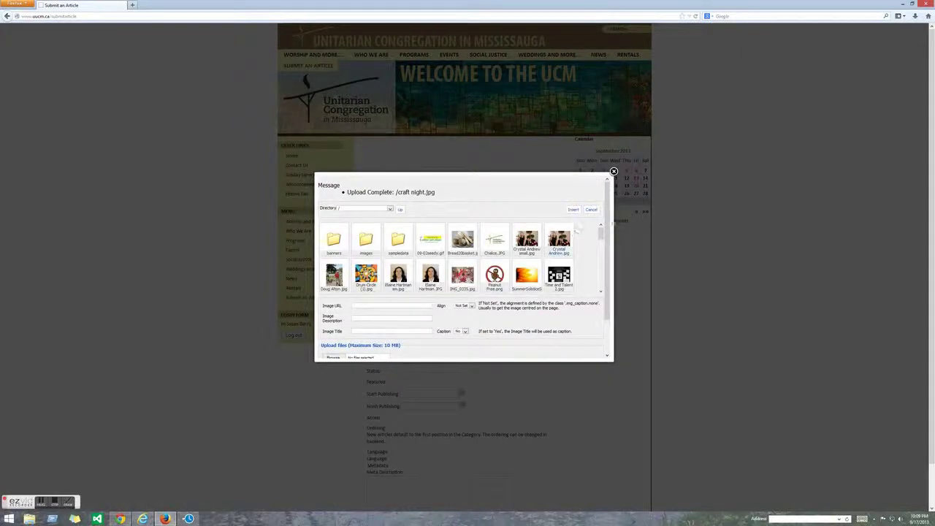
drag(601, 233, 601, 249)
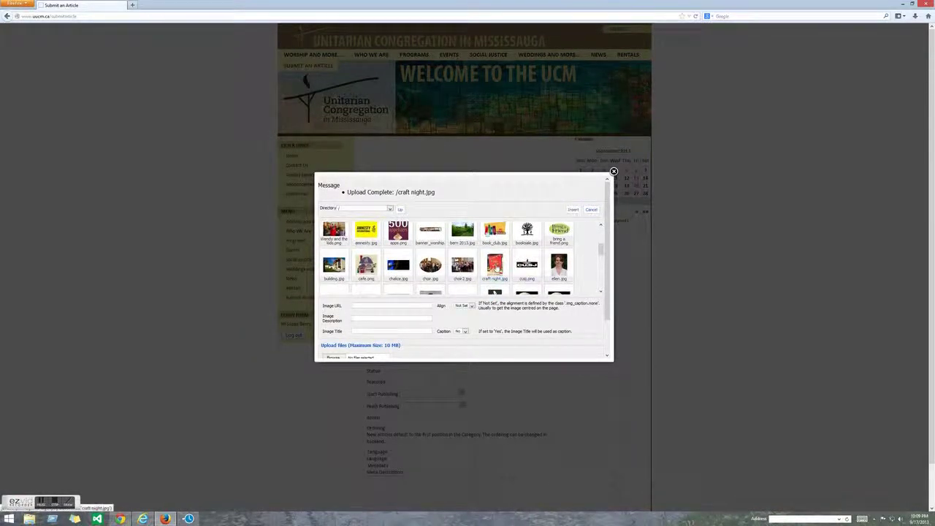
click(496, 266)
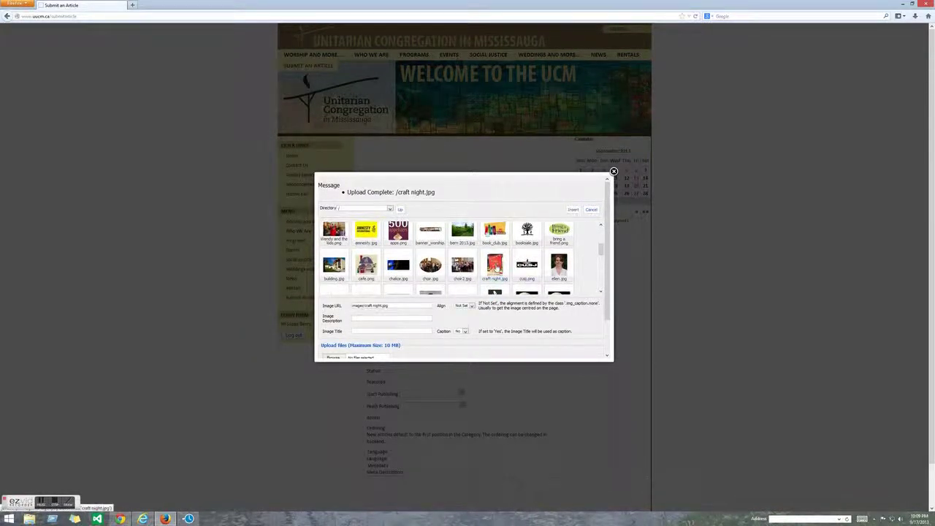
- Insert the selected craft night image into the article body
click(573, 210)
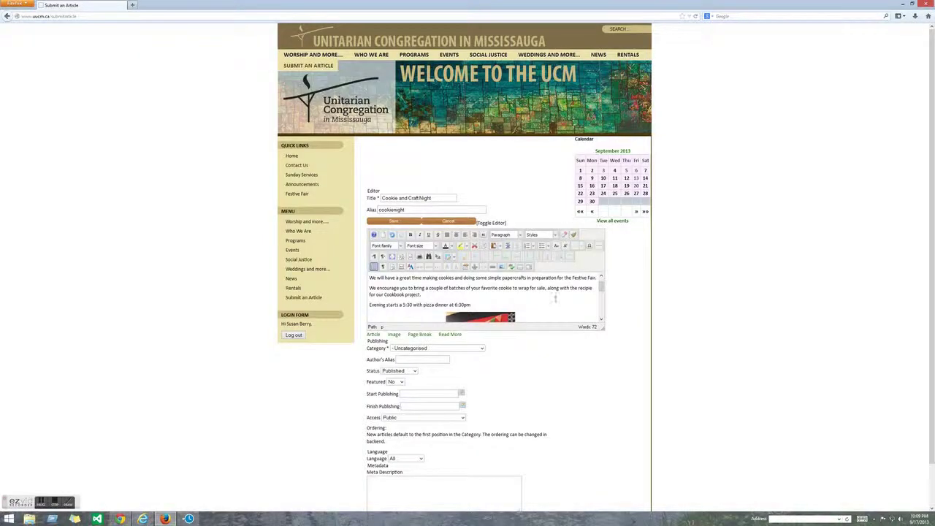
scroll(533, 302, down, 2)
scroll(532, 301, up, 2)
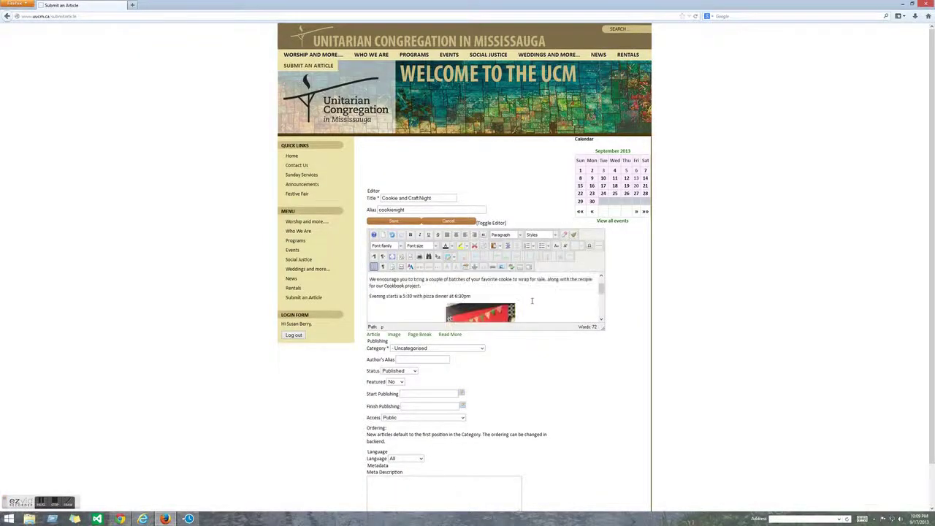
scroll(532, 300, down, 2)
scroll(532, 300, down, 2)
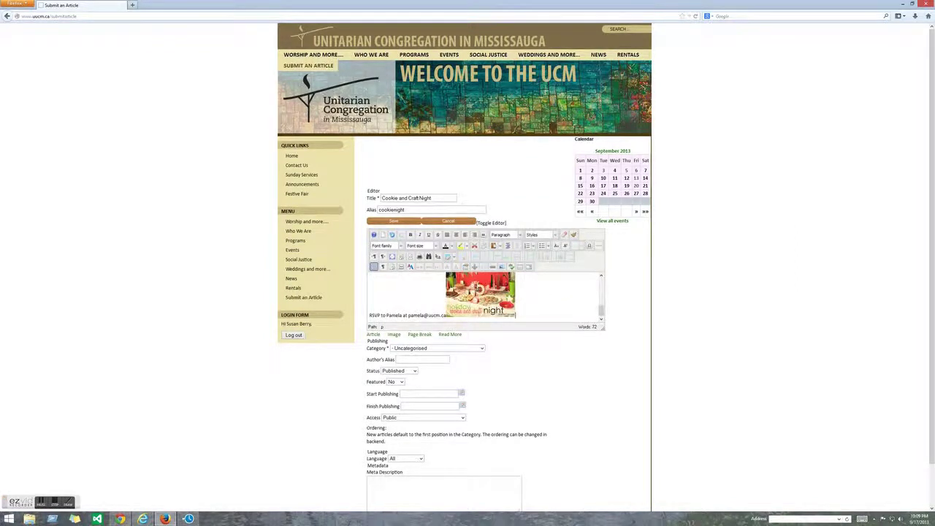
- Align the picture to the right and drag it up toward the article text
right_click(477, 296)
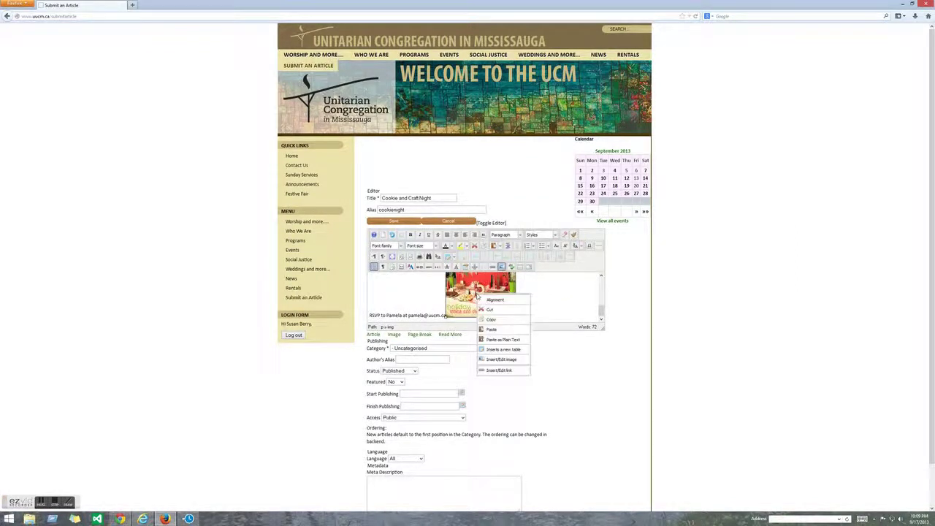
mouse_move(496, 299)
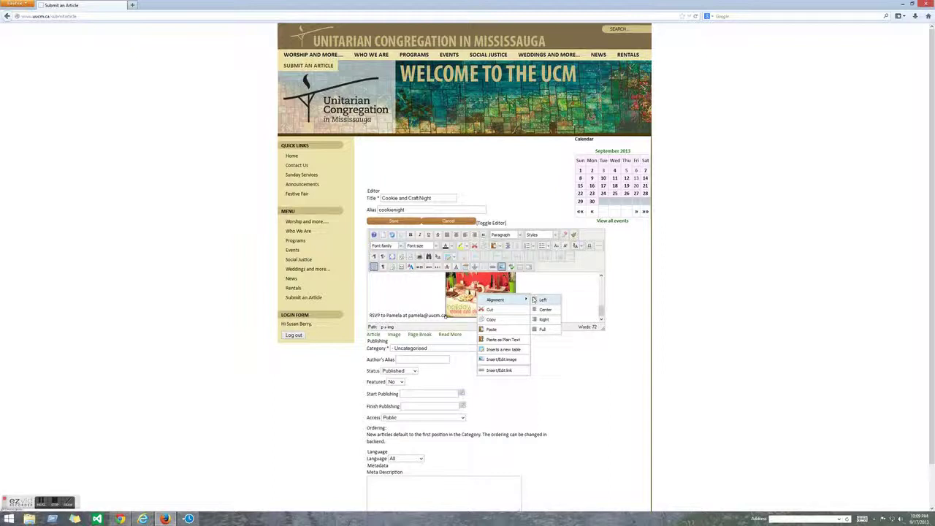
click(542, 319)
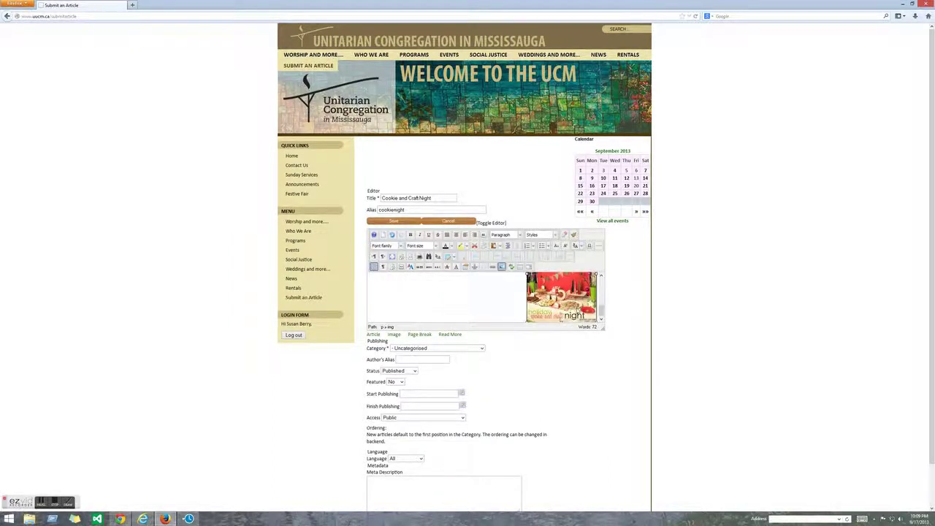
drag(601, 316, 601, 287)
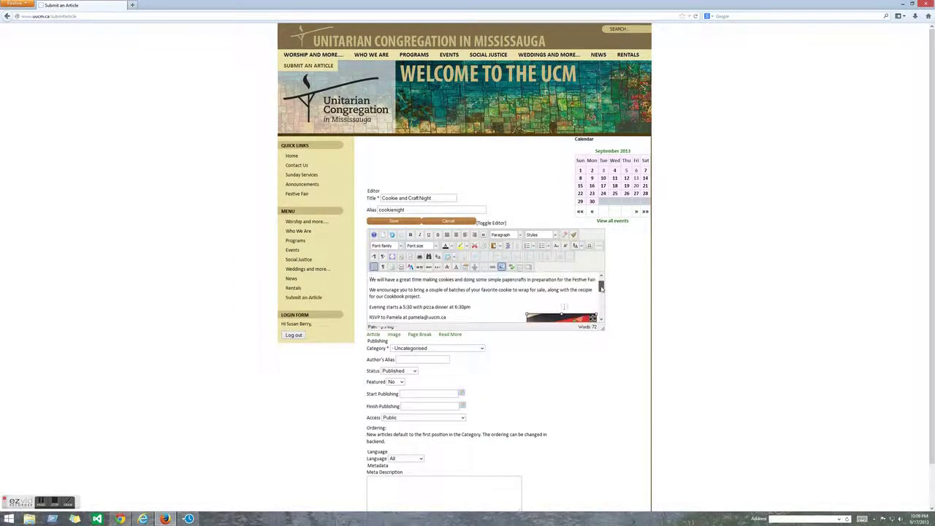
drag(555, 320, 601, 276)
scroll(554, 303, down, 2)
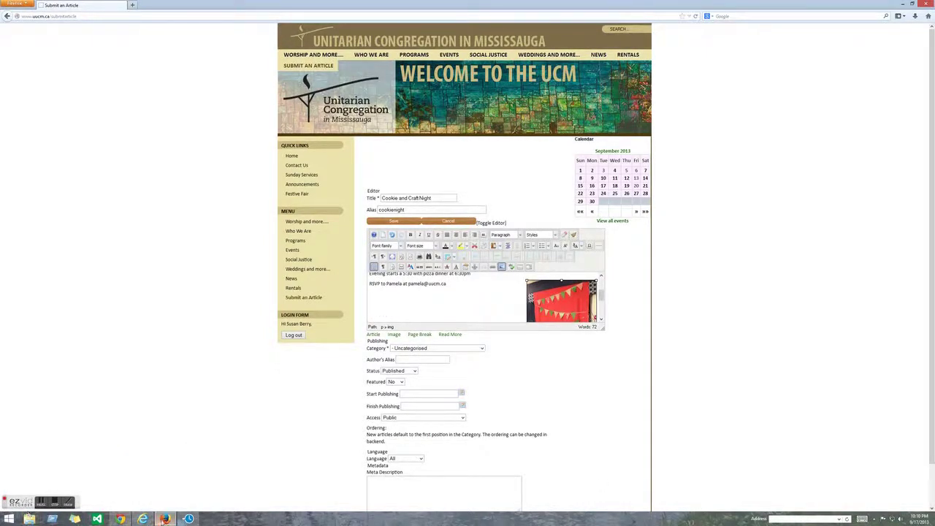
- Place the picture beside the first text line, temporarily enlarging the editor area to do it
mouse_move(166, 519)
scroll(482, 299, up, 3)
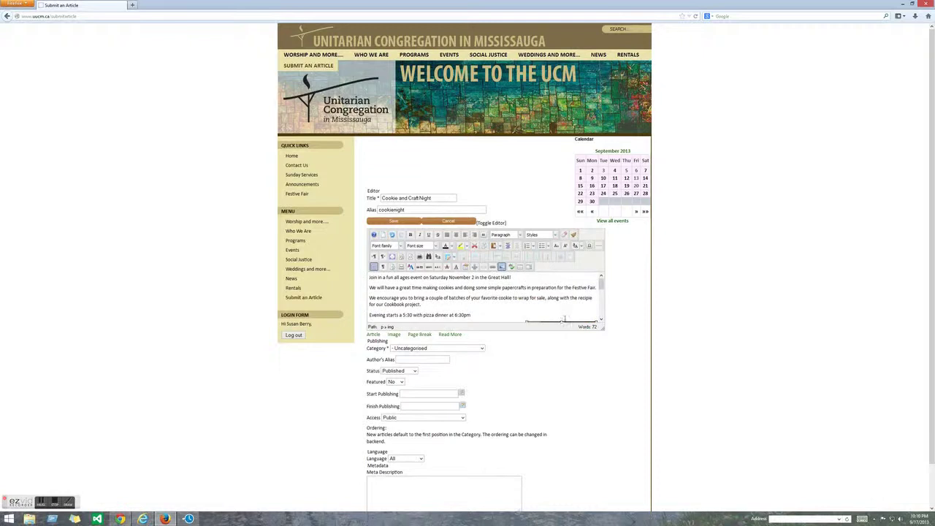
scroll(482, 299, down, 5)
drag(594, 330, 739, 386)
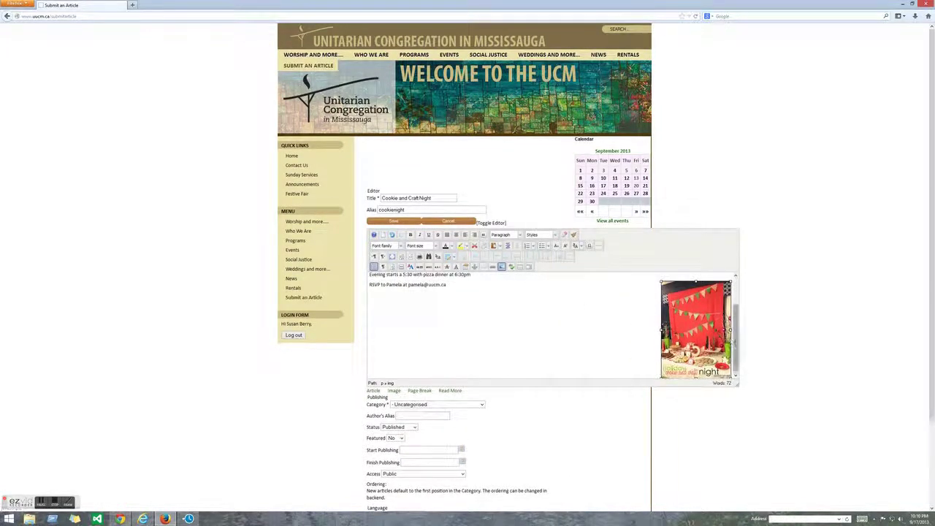
scroll(736, 307, up, 2)
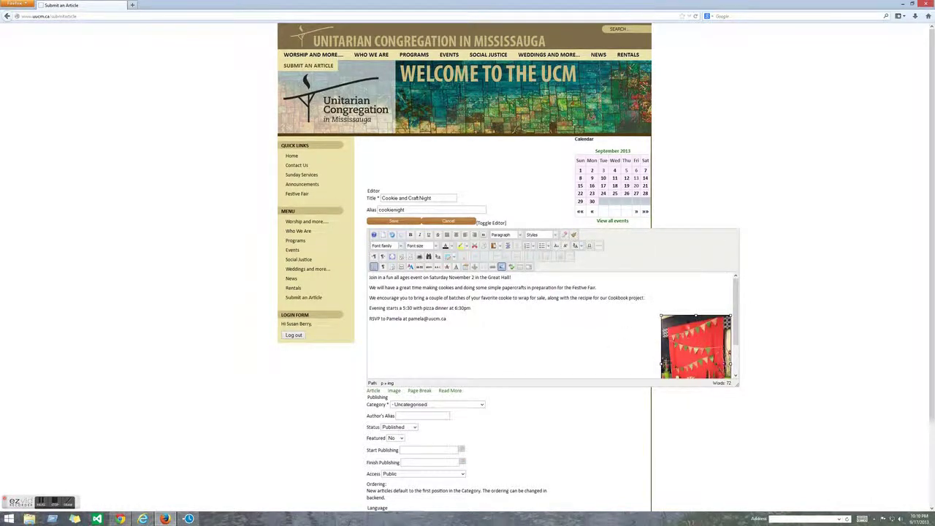
drag(686, 325, 540, 277)
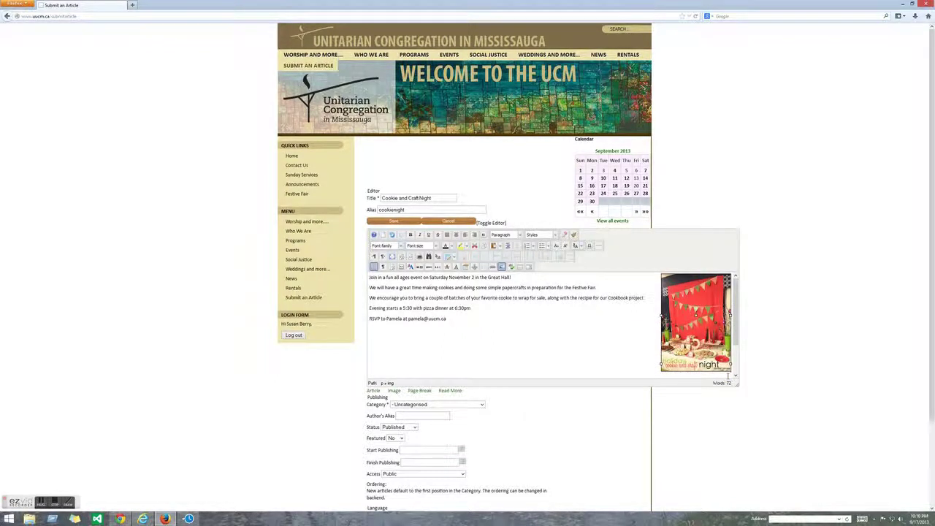
drag(737, 385, 604, 358)
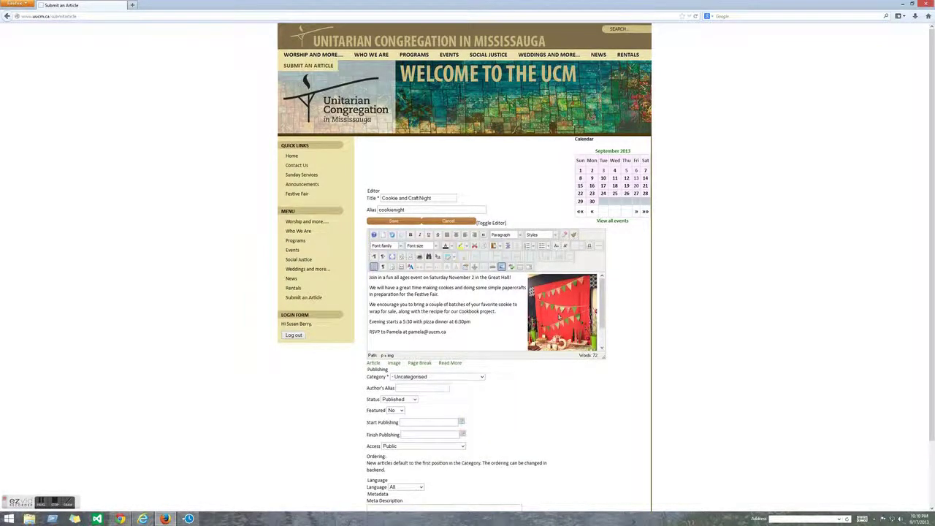
- Shrink the picture and center the announcement paragraphs and the RSVP line
click(558, 318)
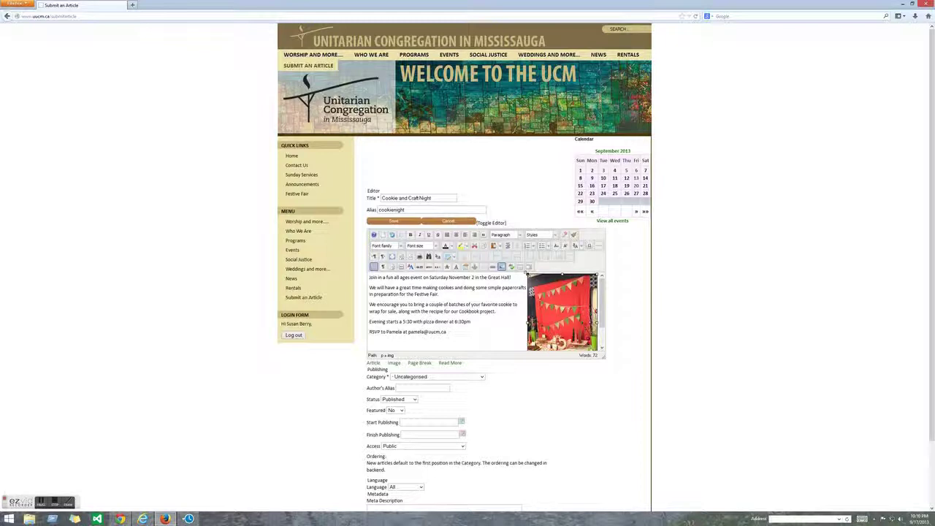
drag(527, 349, 548, 340)
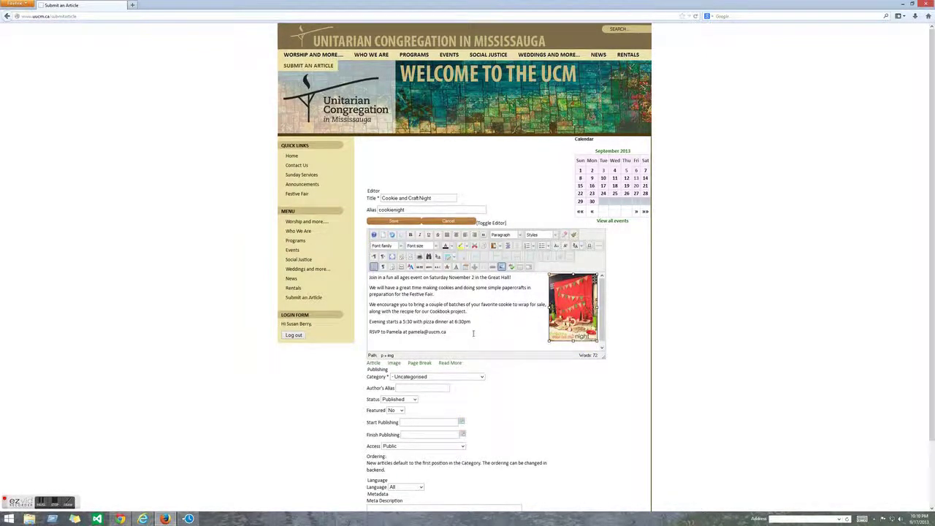
drag(473, 333, 340, 271)
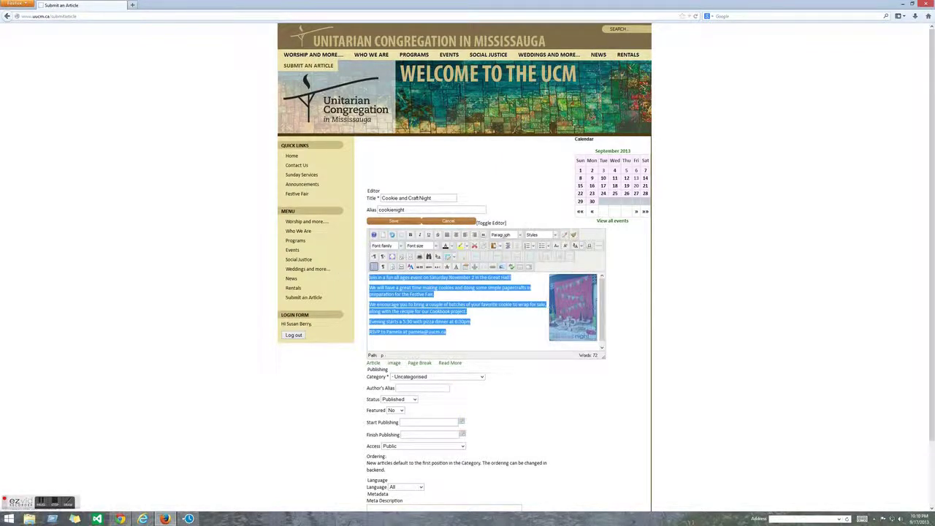
click(456, 235)
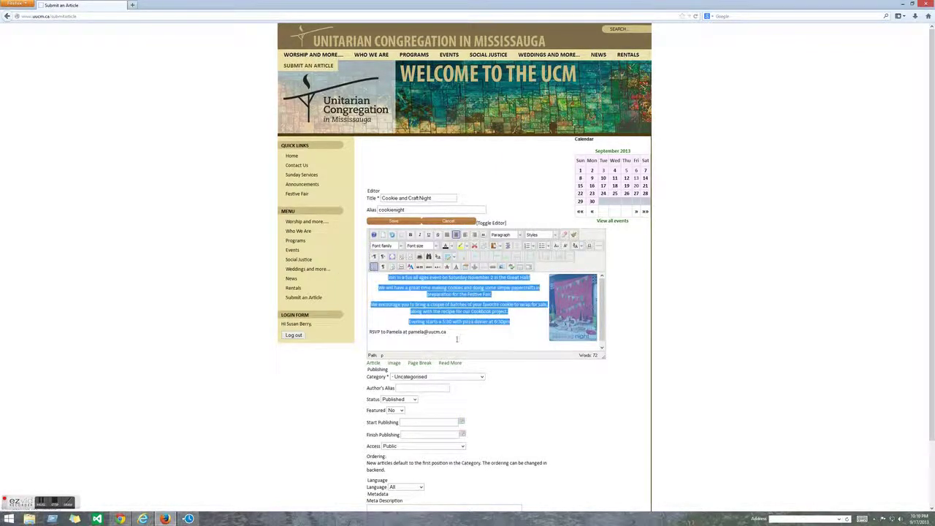
drag(456, 338, 330, 334)
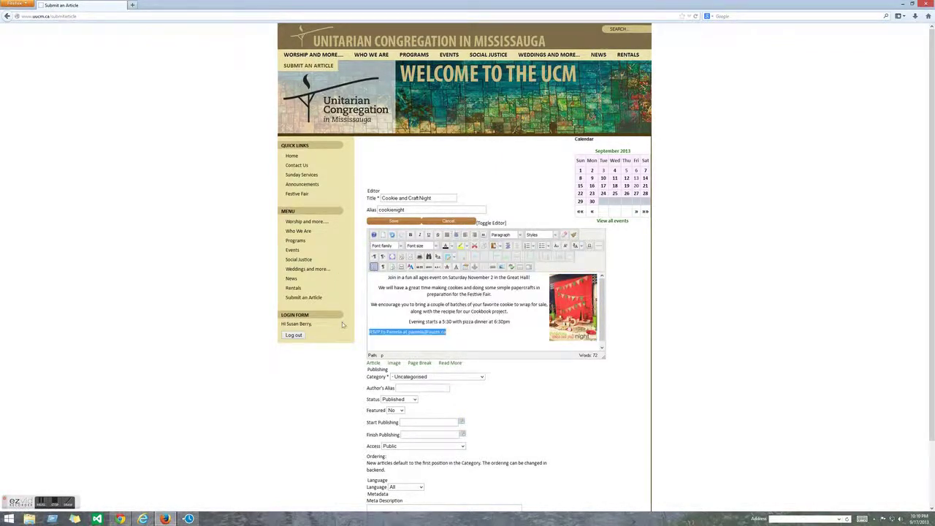
click(456, 235)
click(518, 331)
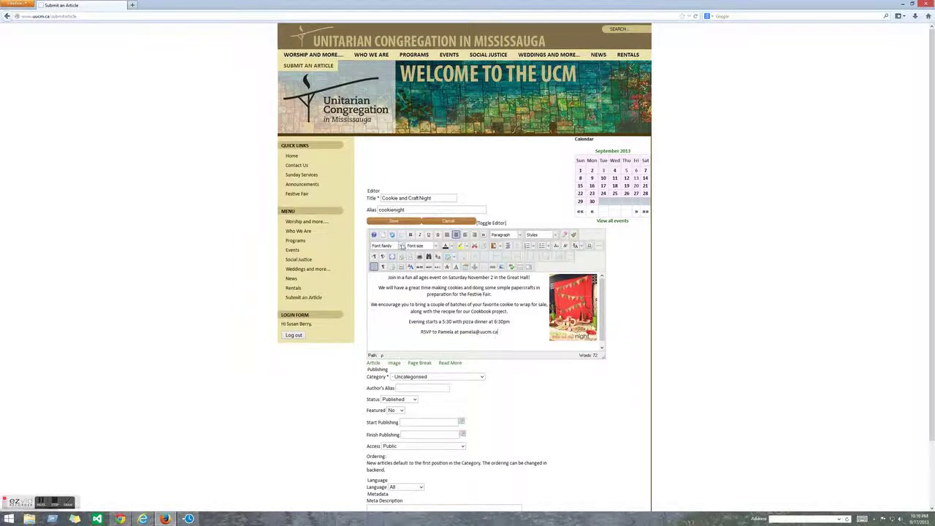
- Set the announcement's opening line to 14pt font size
click(402, 246)
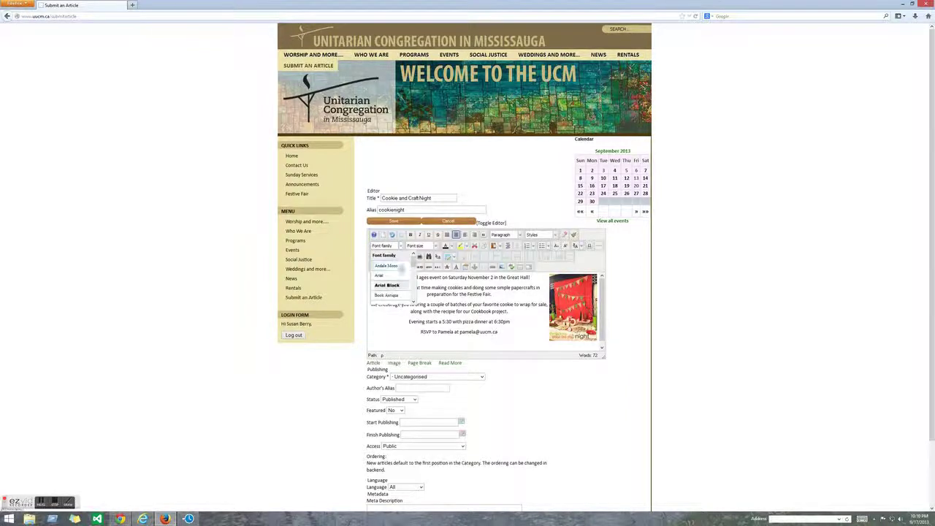
click(403, 246)
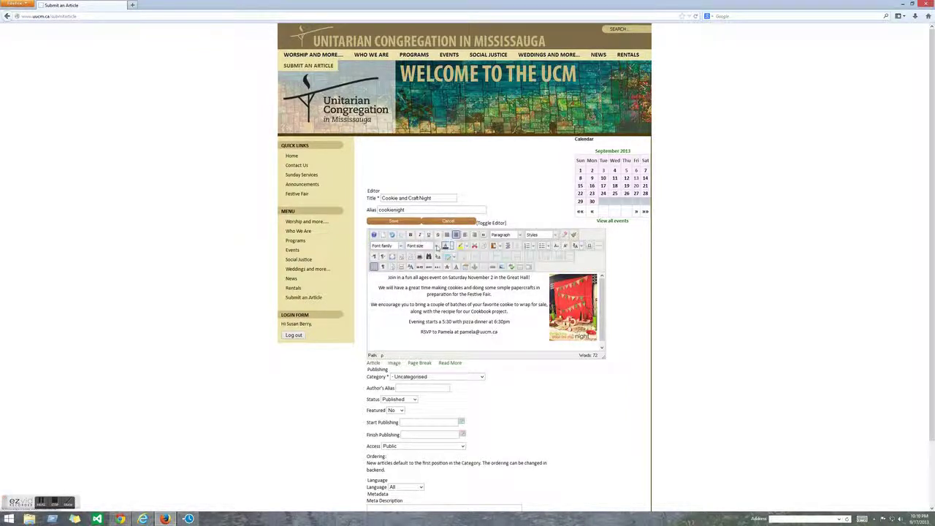
click(437, 247)
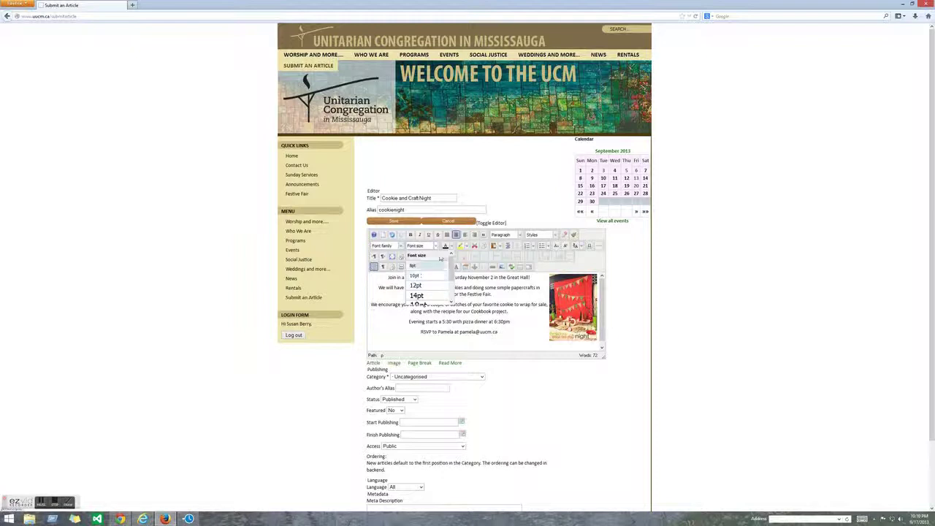
click(437, 247)
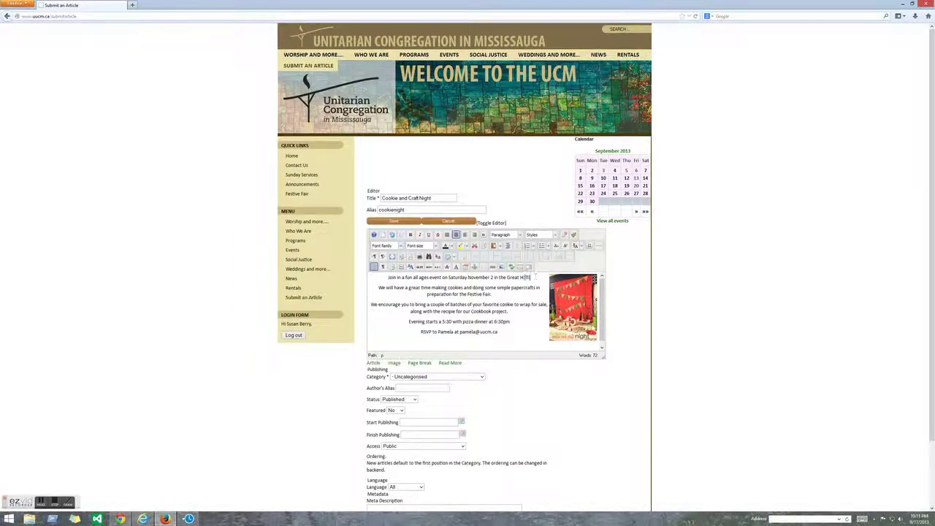
drag(533, 277, 411, 281)
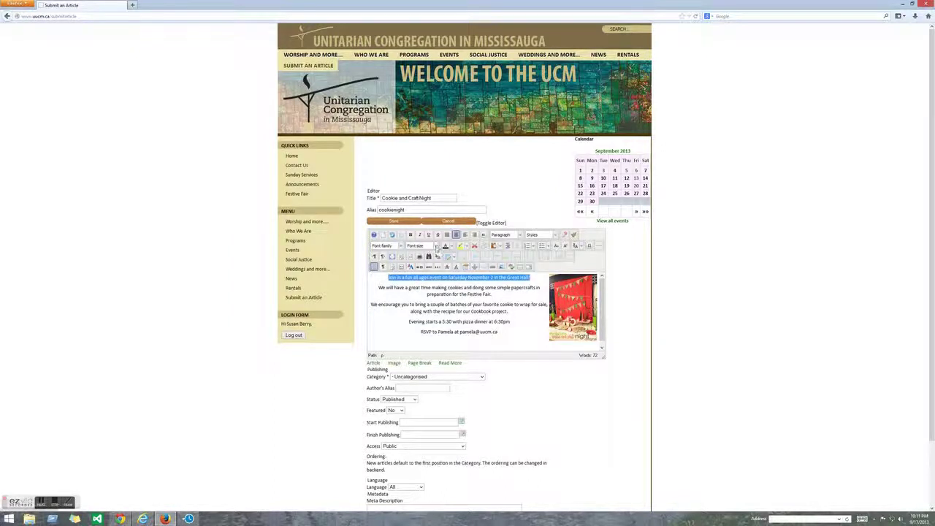
click(436, 247)
click(436, 298)
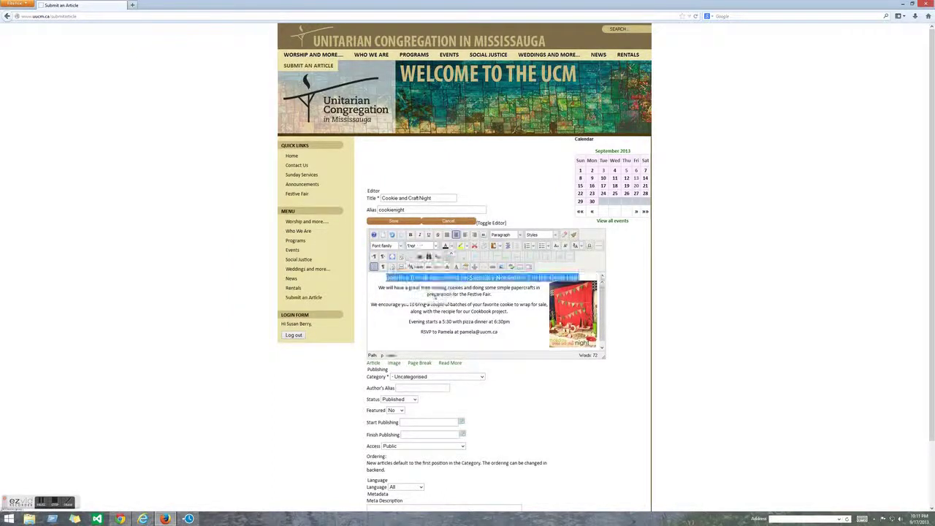
click(534, 336)
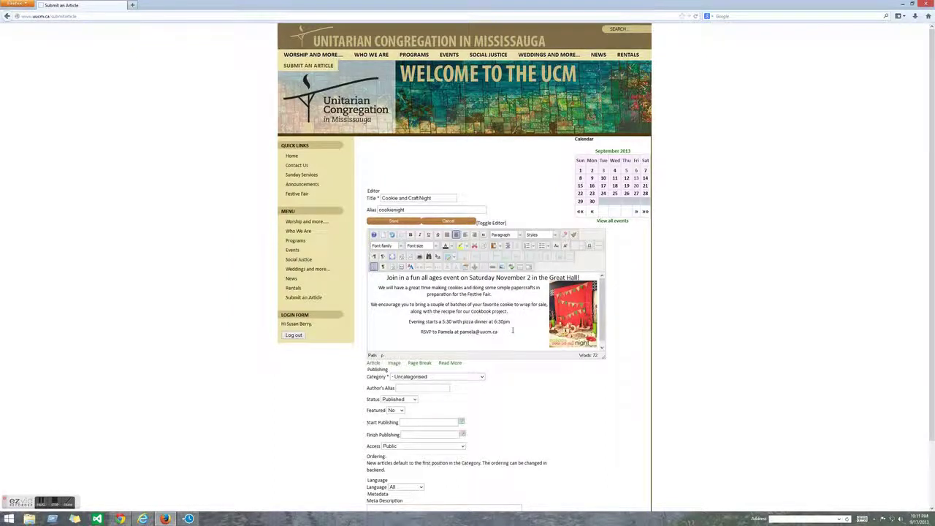
scroll(511, 329, down, 1)
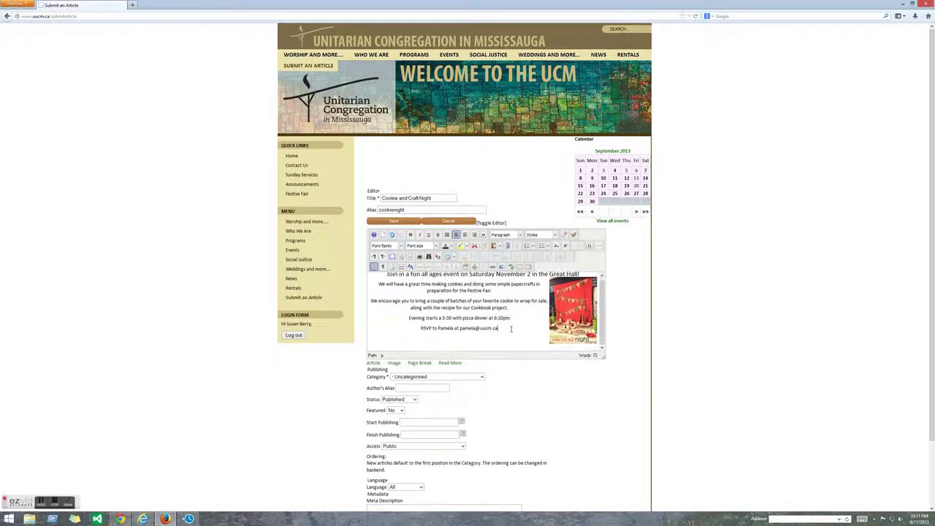
- File the Cookie and Craft Night article under the Annoucements category and keep its status Published
click(482, 377)
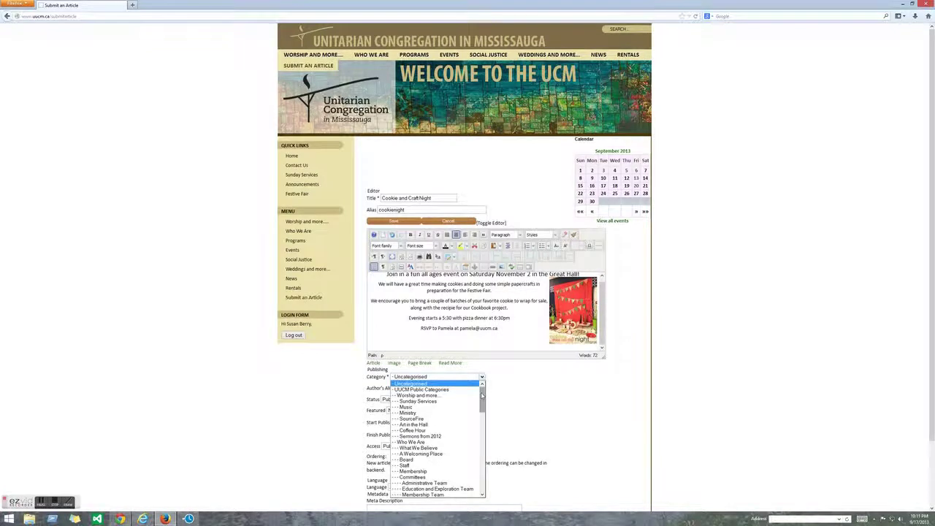
drag(482, 394, 484, 462)
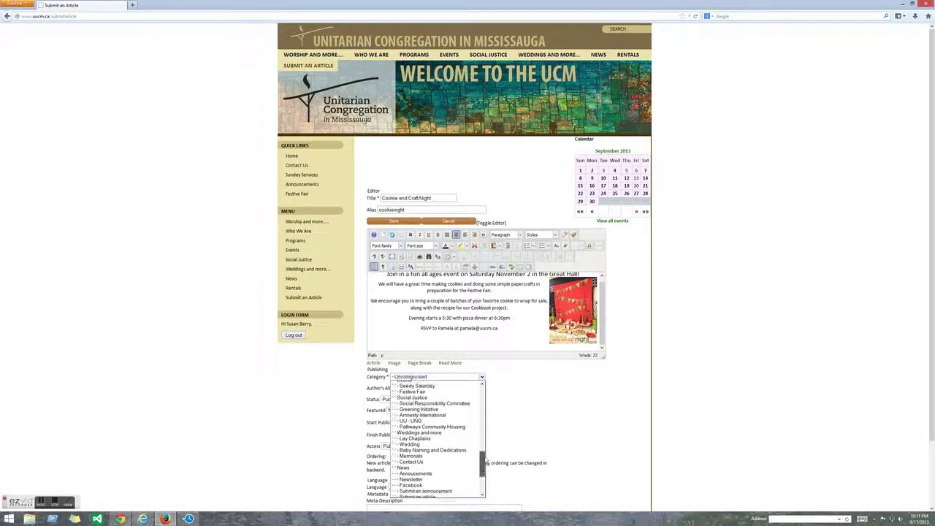
click(433, 474)
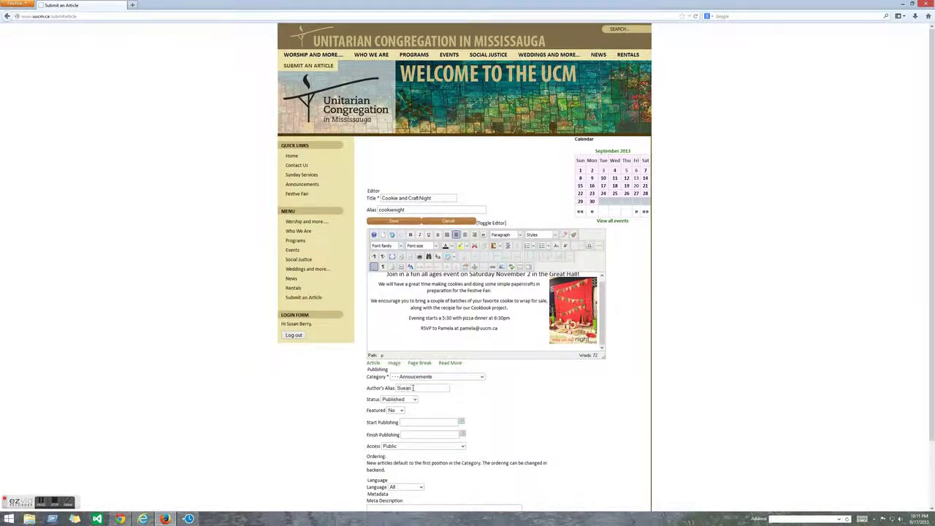
click(414, 399)
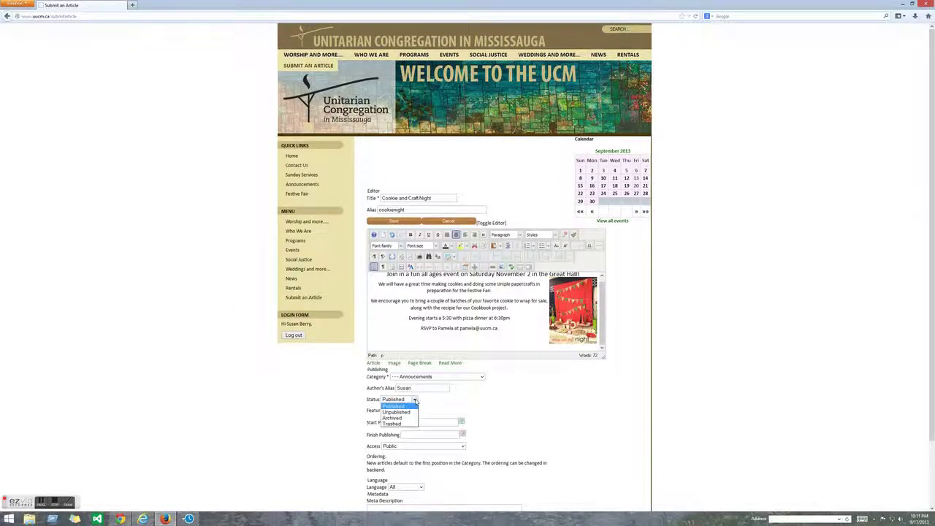
click(415, 400)
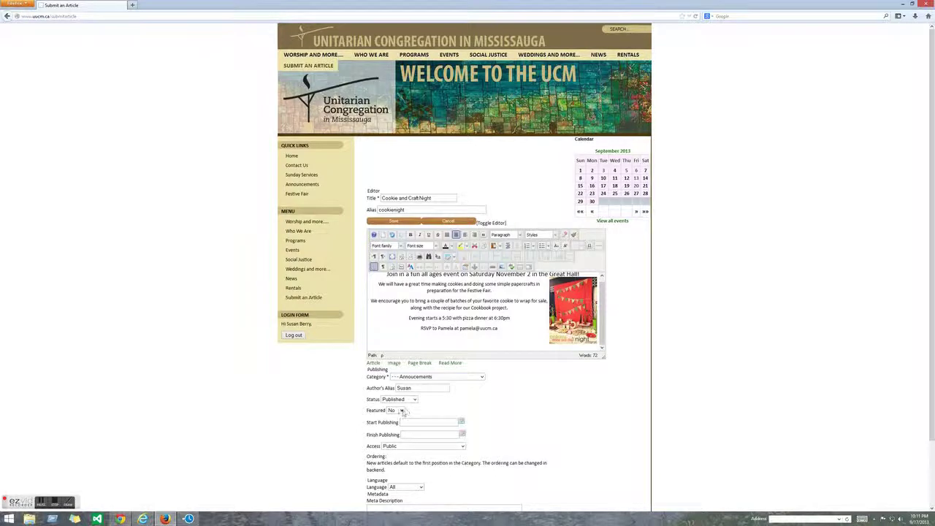
click(401, 410)
- Leave the article unfeatured and set Start Publishing to September 17, 2013
click(398, 417)
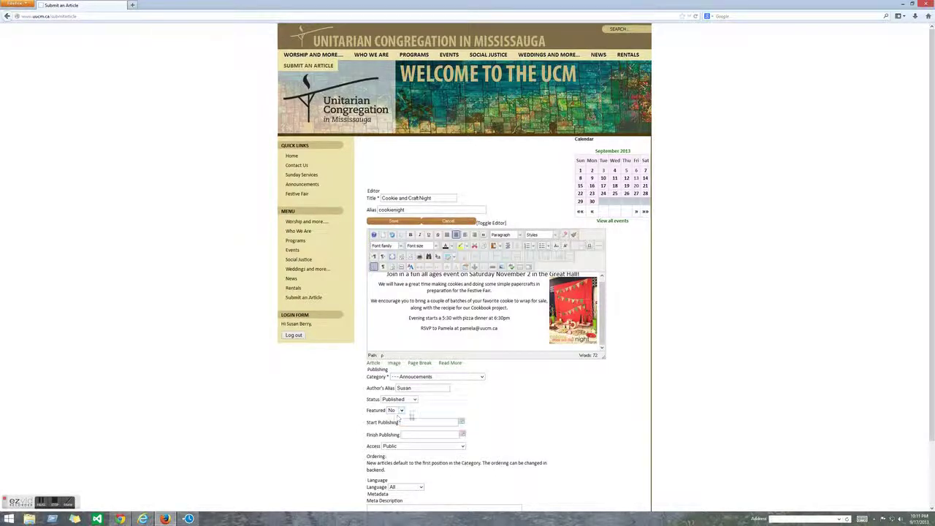
click(461, 422)
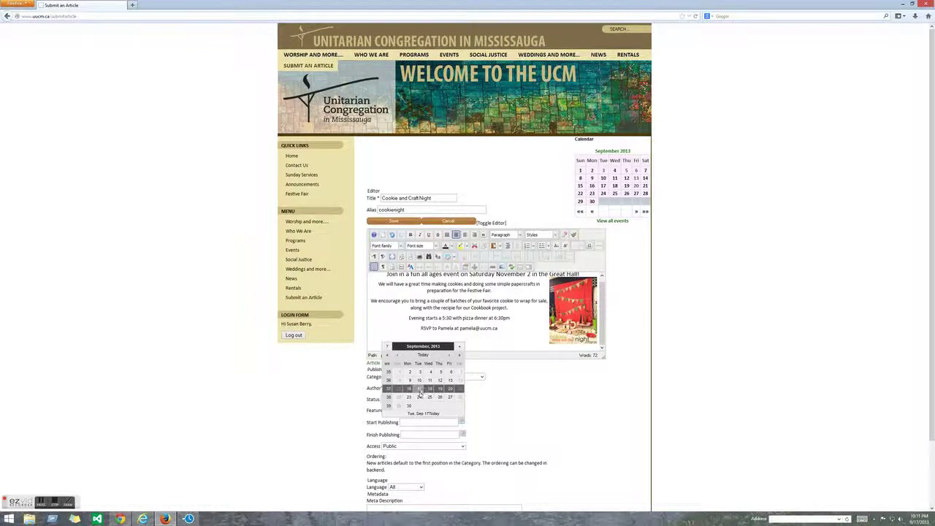
click(419, 389)
- Set Finish Publishing to November 10, 2013
click(462, 435)
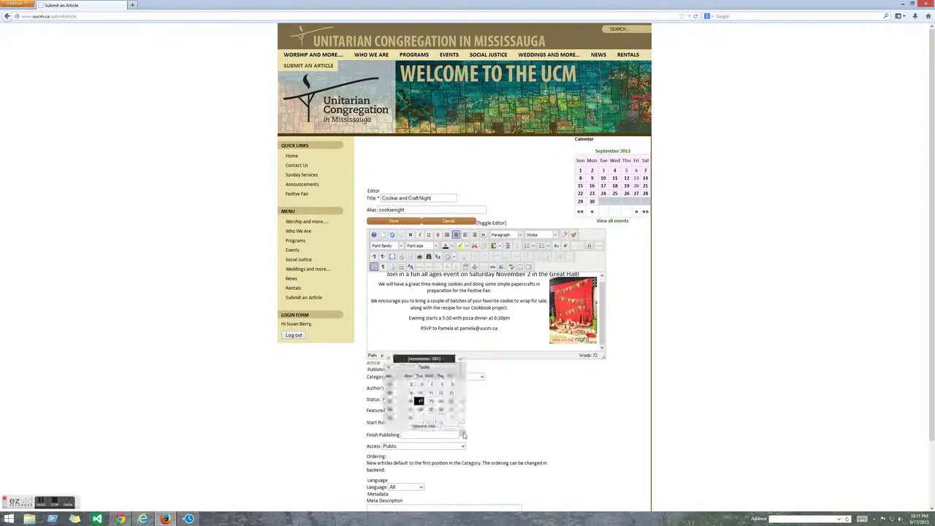
click(450, 368)
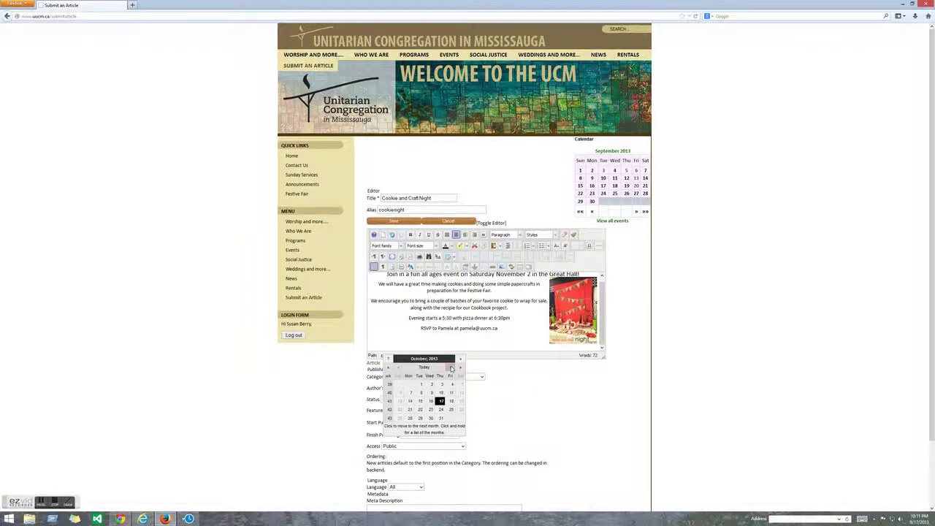
click(450, 368)
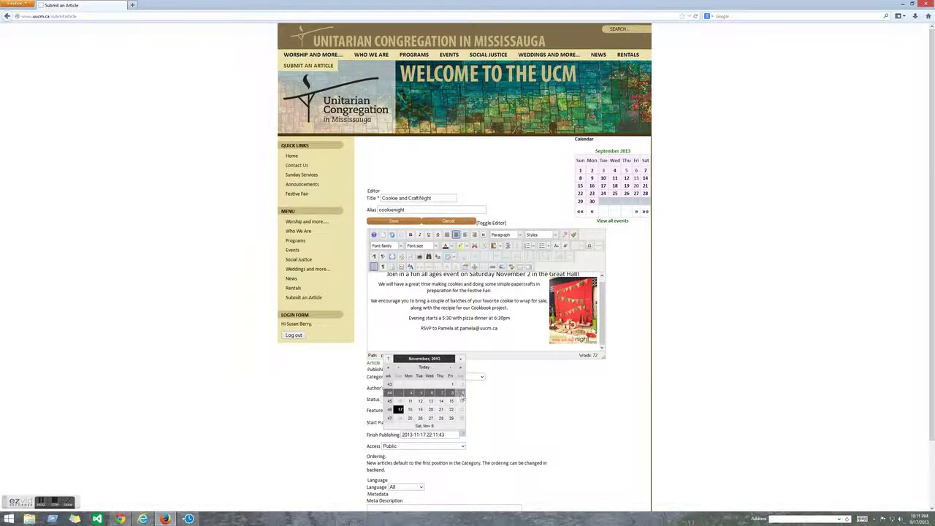
click(399, 403)
scroll(526, 425, down, 2)
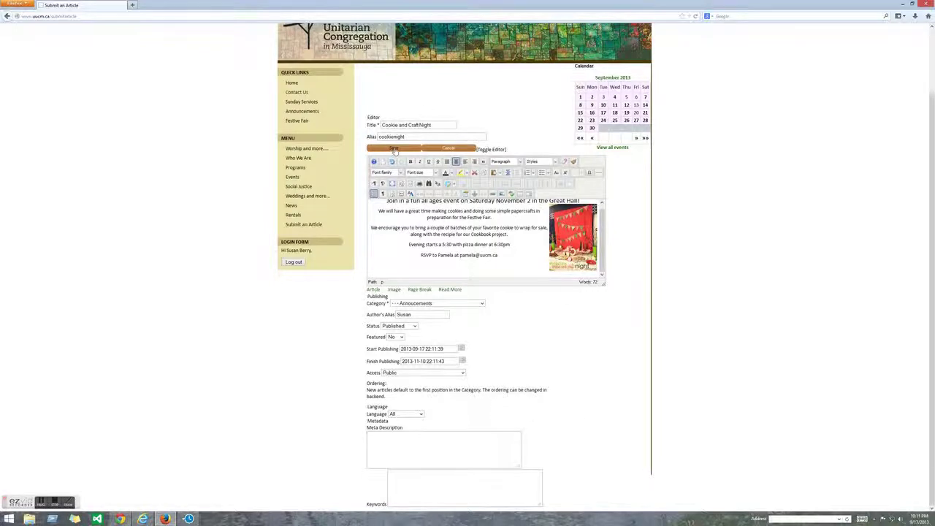
- Save the Cookie and Craft Night article and view it on the News > Announcements page
click(394, 149)
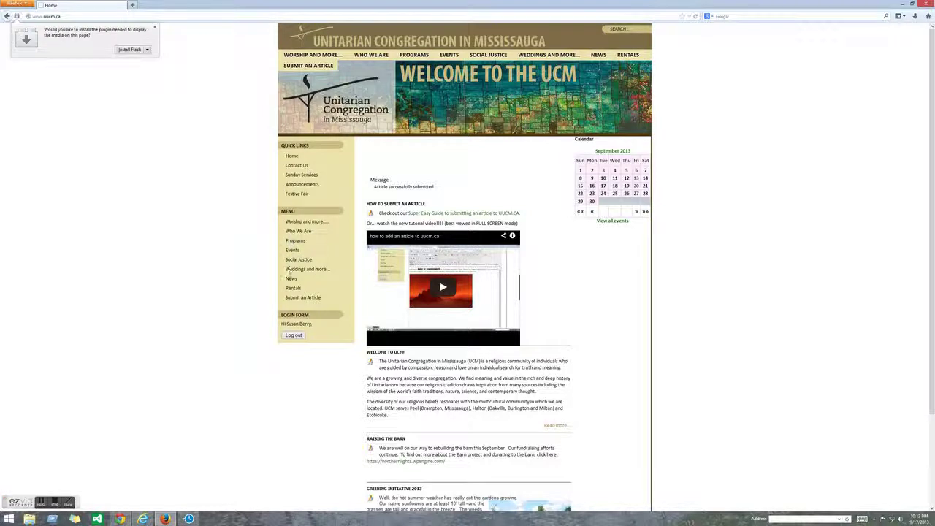
click(291, 281)
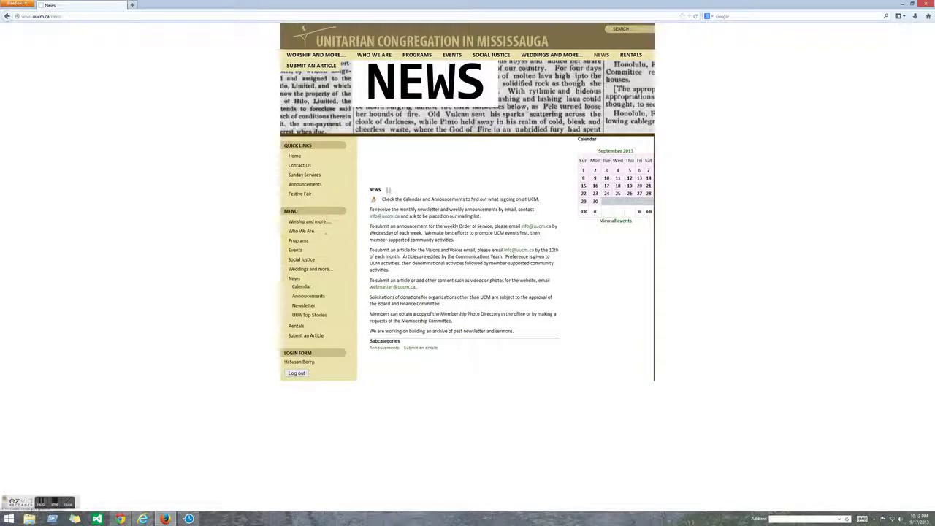
click(385, 351)
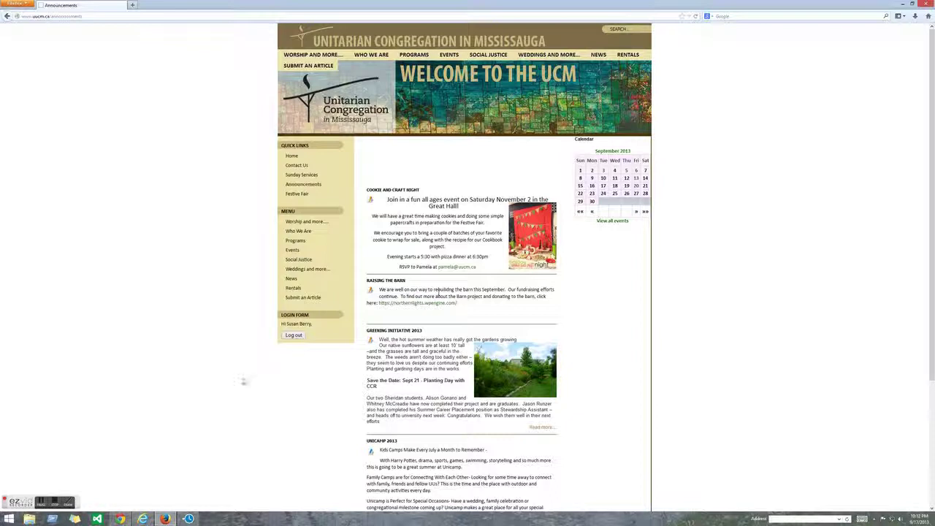
mouse_move(144, 516)
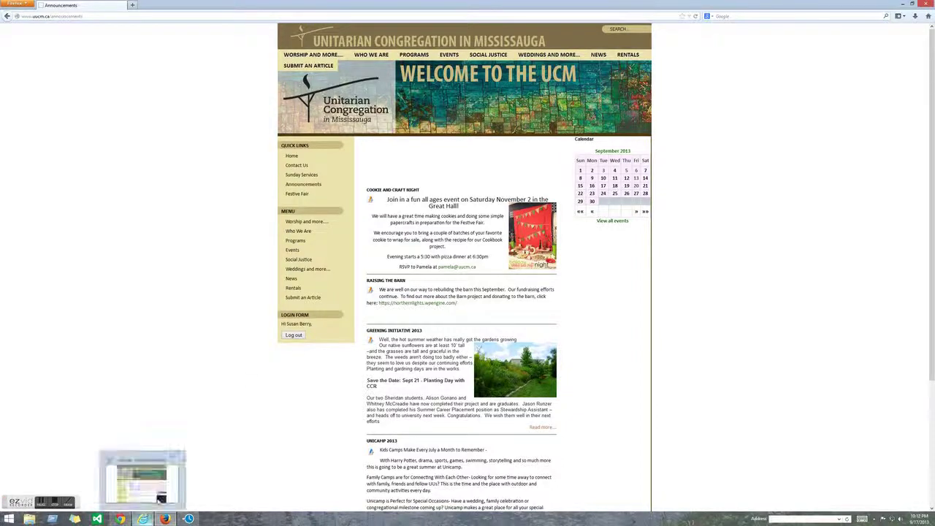
click(294, 335)
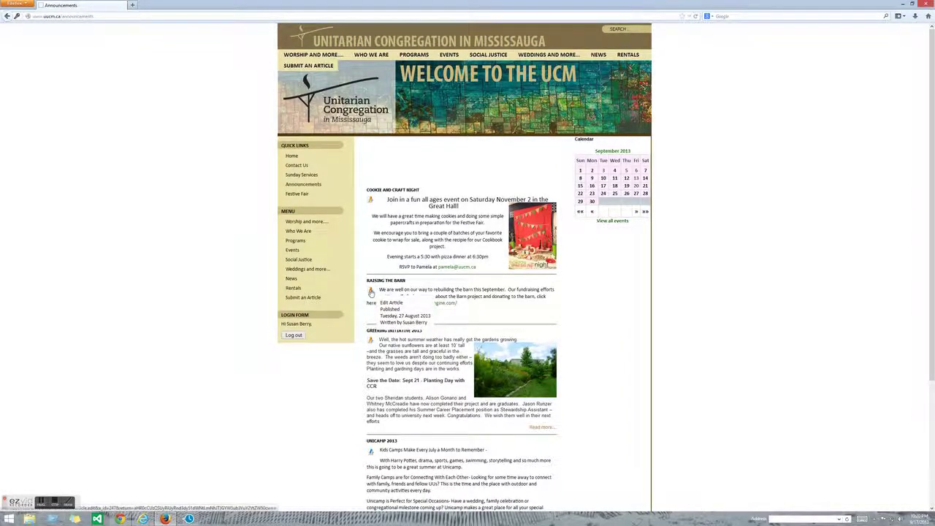
- Open the Raising the Barn article in the editor and save it unchanged
click(371, 292)
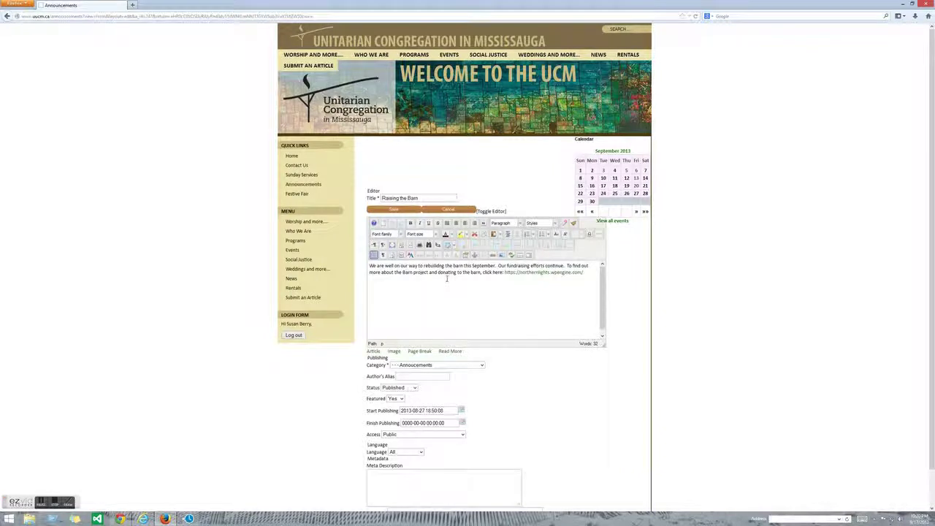
click(394, 211)
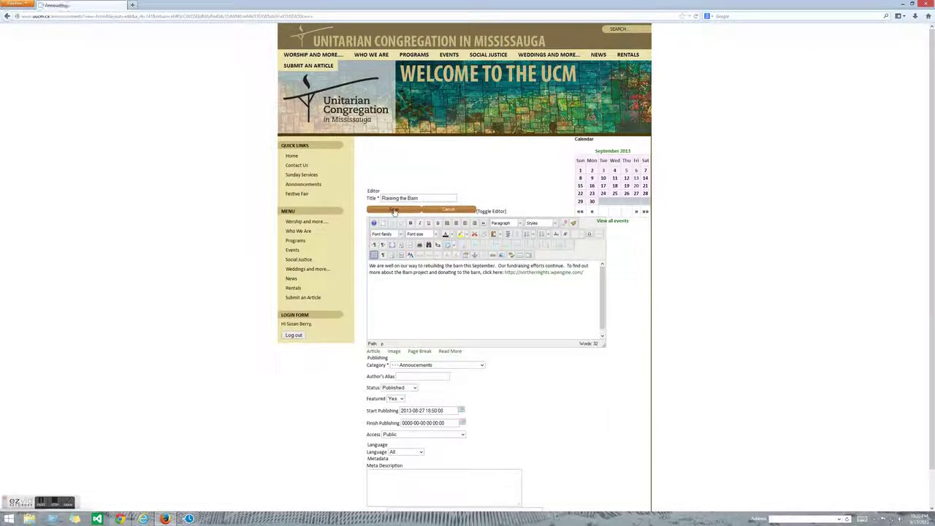